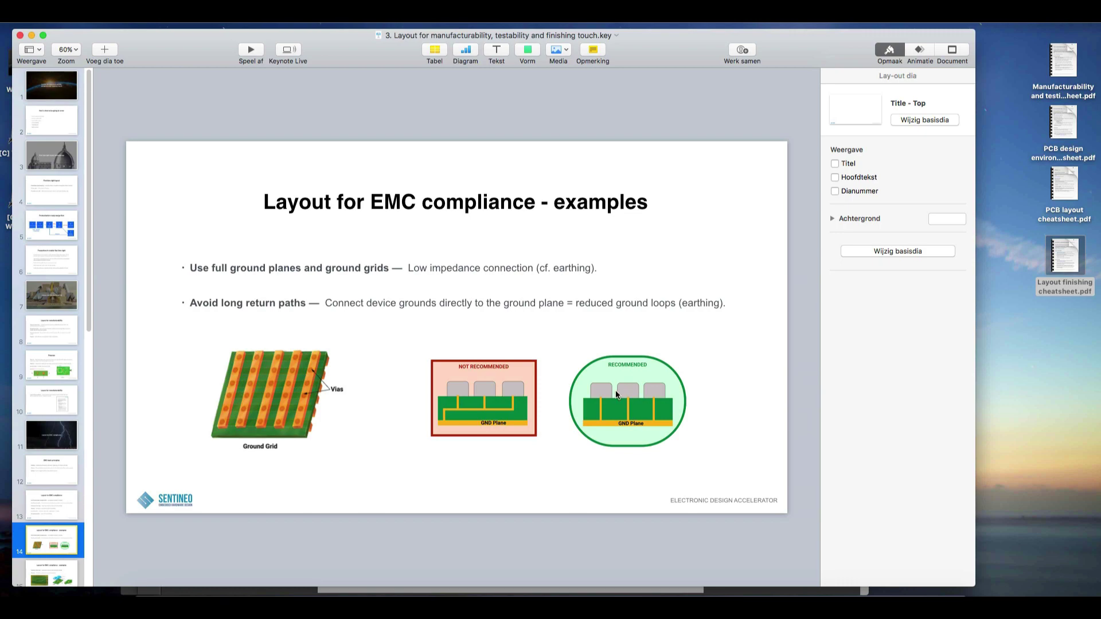
Step: Bring up the TC_SmartTrafficLight_V2 PCB layout and zoom in toward the MCU area
{"action": "key", "text": "ctrl+Right"}
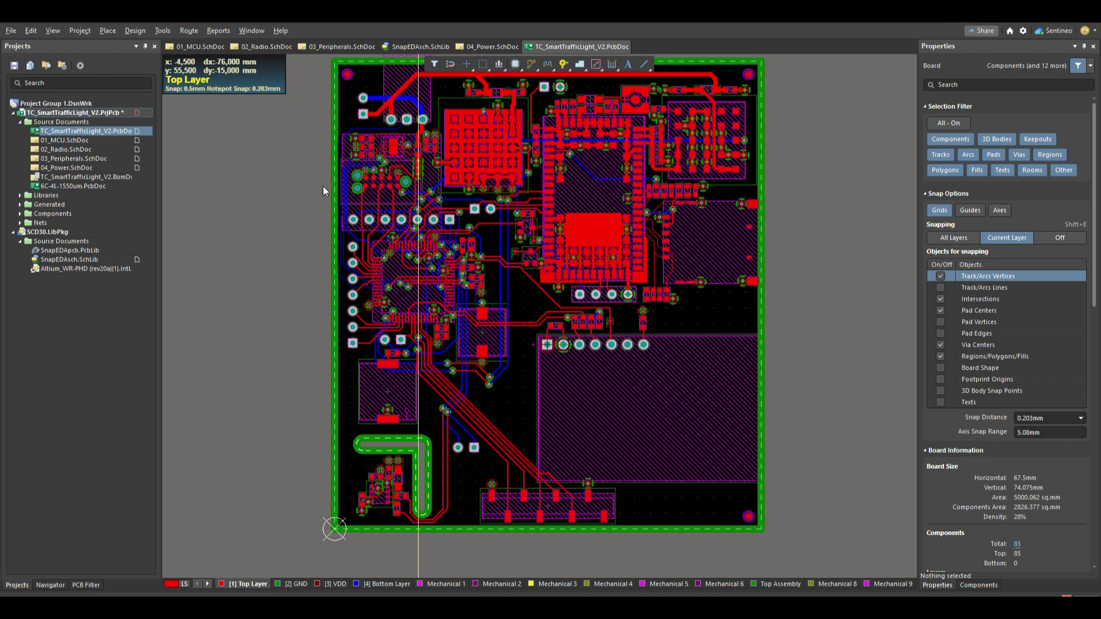
{"action": "scroll", "coordinate": [395, 238], "scroll_direction": "up", "scroll_amount": 2, "text": "ctrl"}
{"action": "scroll", "coordinate": [395, 238], "scroll_direction": "up", "scroll_amount": 4, "text": "ctrl"}
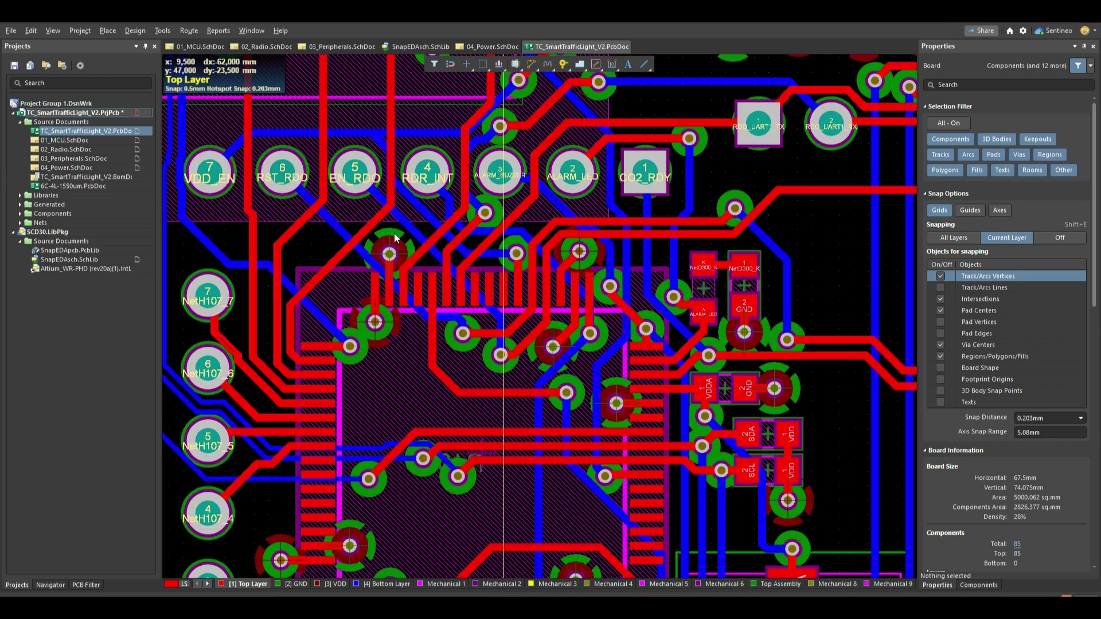
{"action": "scroll", "coordinate": [393, 382], "scroll_direction": "down", "scroll_amount": 2}
{"action": "scroll", "coordinate": [393, 382], "scroll_direction": "right", "scroll_amount": 1}
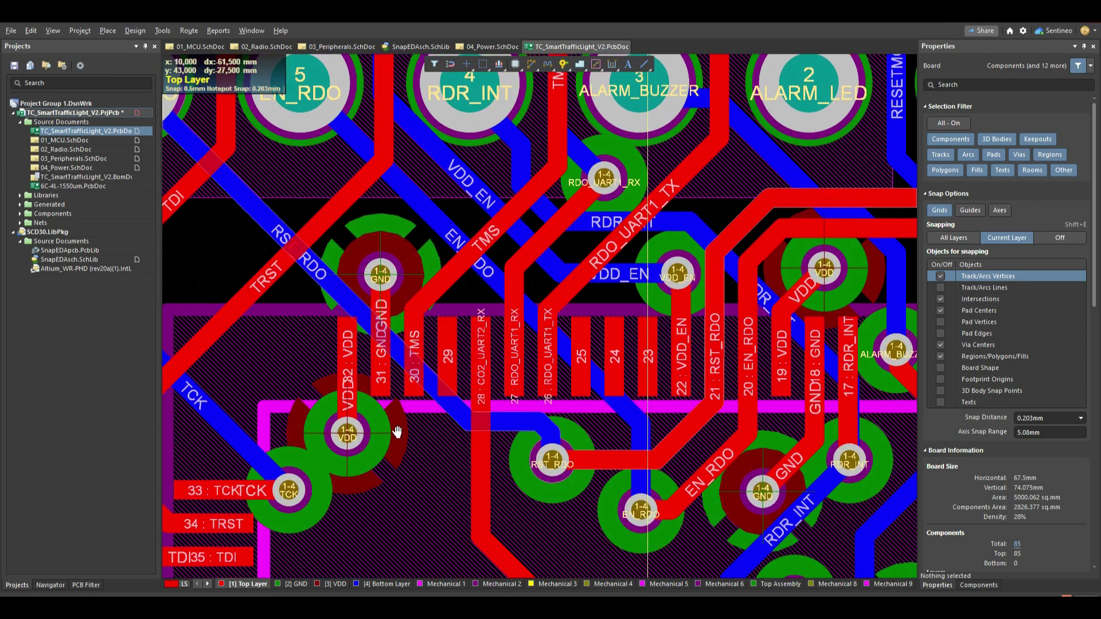
{"action": "scroll", "coordinate": [454, 429], "scroll_direction": "down", "scroll_amount": 1}
{"action": "scroll", "coordinate": [453, 429], "scroll_direction": "right", "scroll_amount": 4}
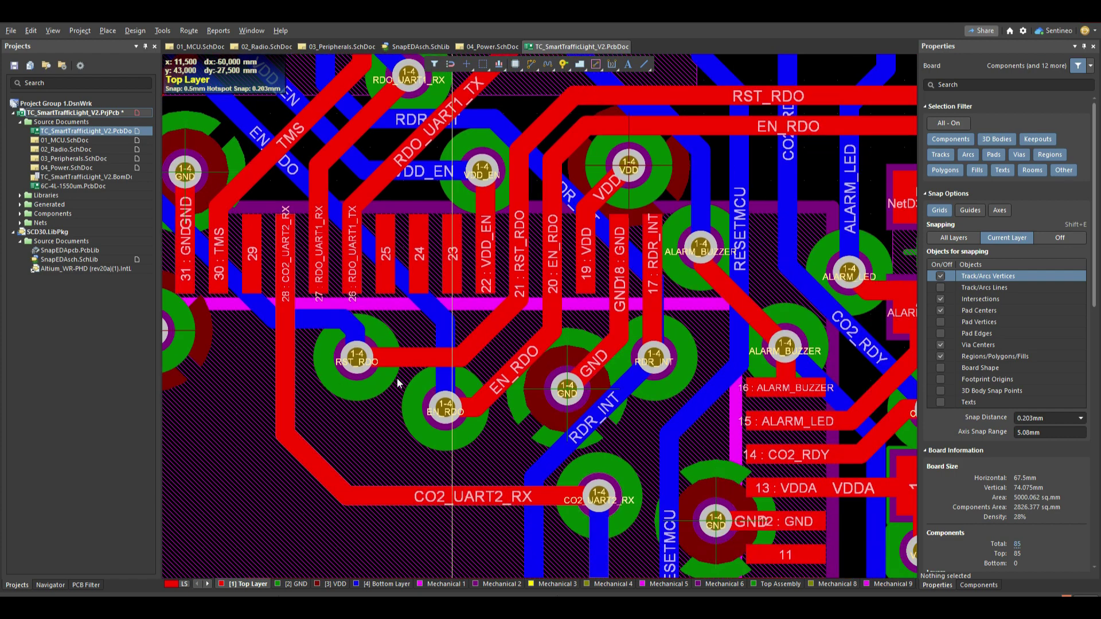
{"action": "scroll", "coordinate": [644, 452], "scroll_direction": "down", "scroll_amount": 3}
{"action": "scroll", "coordinate": [644, 451], "scroll_direction": "right", "scroll_amount": 2}
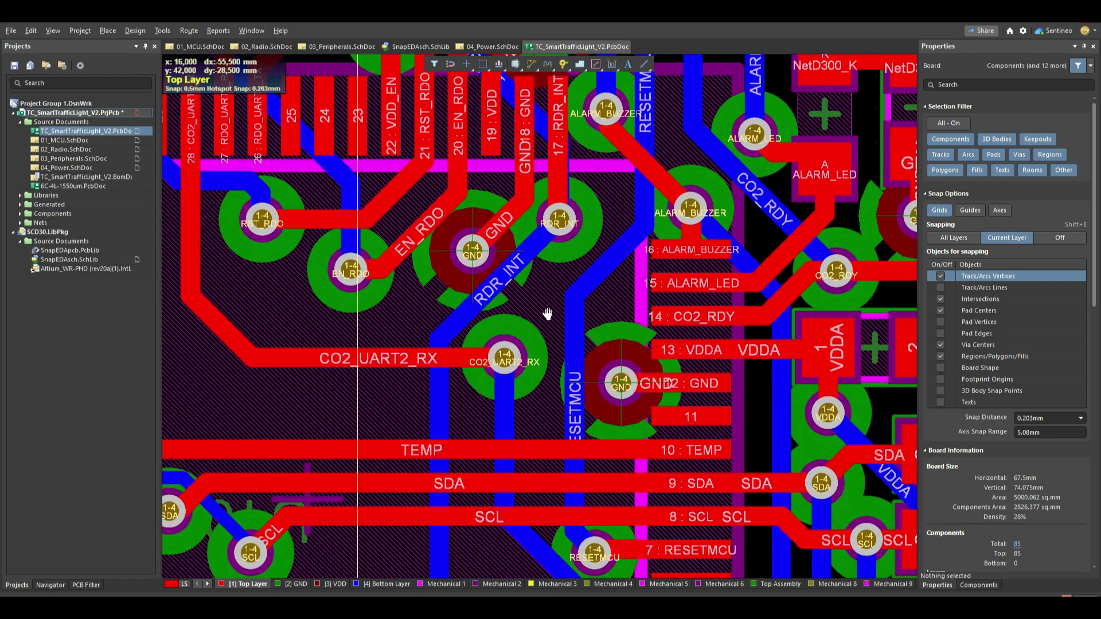
{"action": "scroll", "coordinate": [615, 436], "scroll_direction": "down", "scroll_amount": 9}
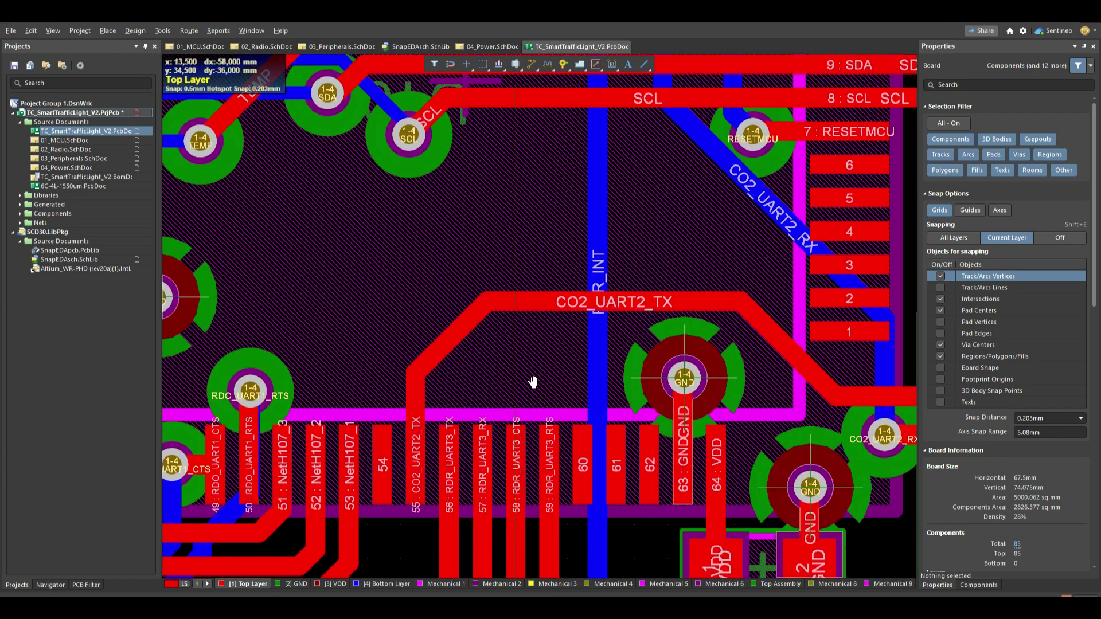
{"action": "scroll", "coordinate": [319, 383], "scroll_direction": "left", "scroll_amount": 4, "text": "shift"}
Step: Pan across the MCU footprint and zoom in on the module's GND pads and top-layer copper
{"action": "right_click_drag", "start_coordinate": [319, 384], "coordinate": [490, 390]}
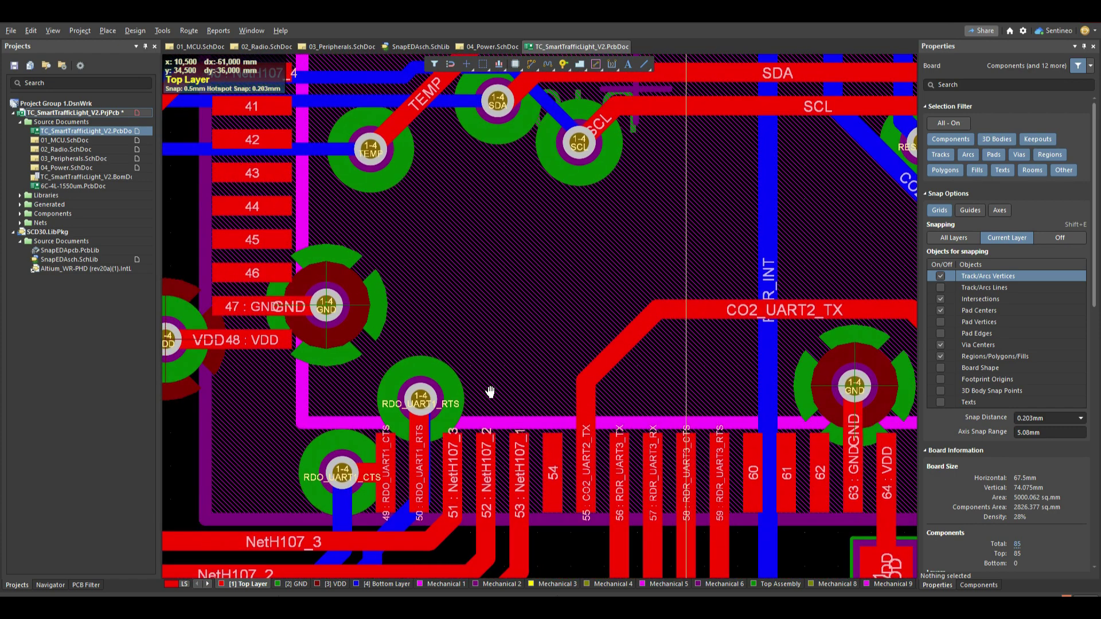
{"action": "right_click_drag", "start_coordinate": [269, 309], "coordinate": [325, 356]}
{"action": "scroll", "coordinate": [326, 357], "scroll_direction": "down", "scroll_amount": 6, "text": "ctrl"}
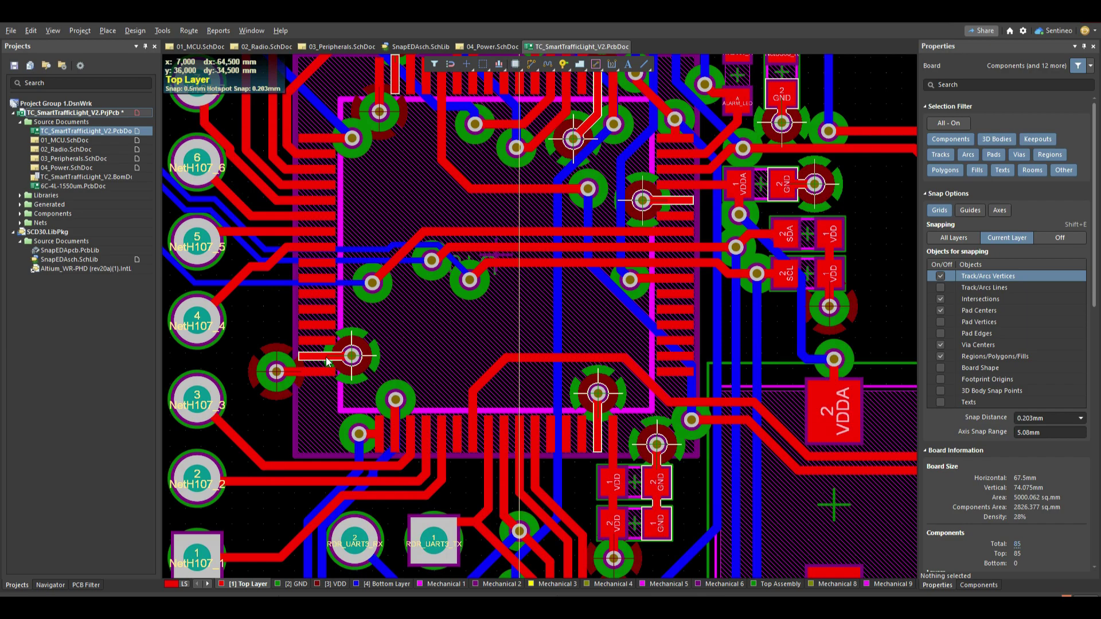
{"action": "scroll", "coordinate": [619, 379], "scroll_direction": "up", "scroll_amount": 5, "text": "ctrl"}
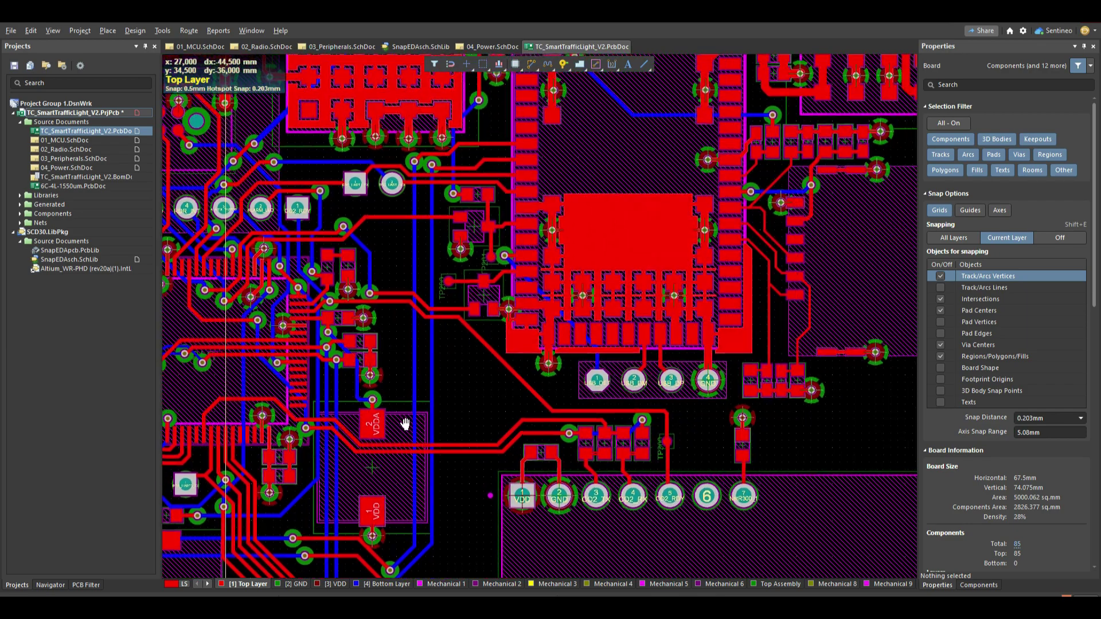
{"action": "scroll", "coordinate": [601, 225], "scroll_direction": "up", "scroll_amount": 1, "text": "ctrl"}
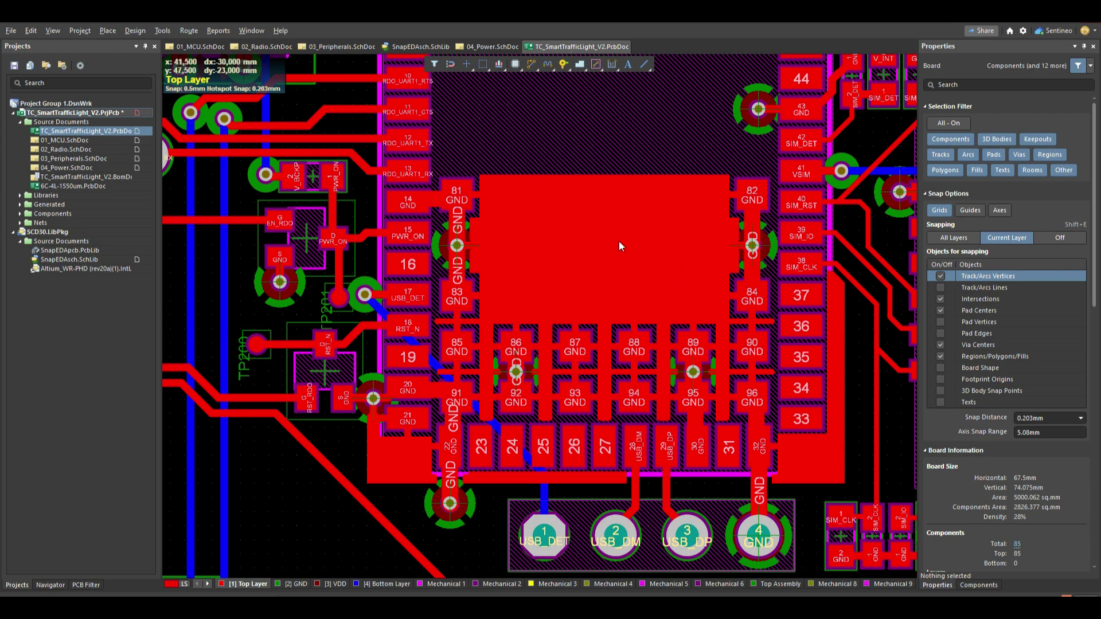
Step: Go to Keynote slide 15, 'Layout for EMC compliance - examples', on via-fence cages and shielding
{"action": "key", "text": "ctrl+Left"}
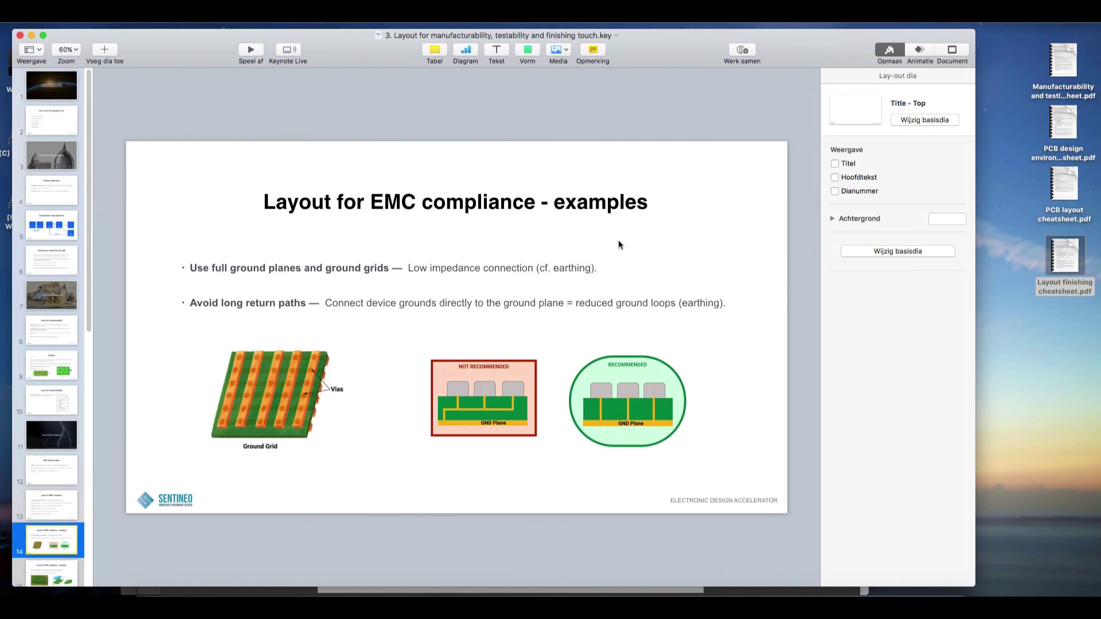
{"action": "scroll", "coordinate": [67, 338], "scroll_direction": "down", "scroll_amount": 5}
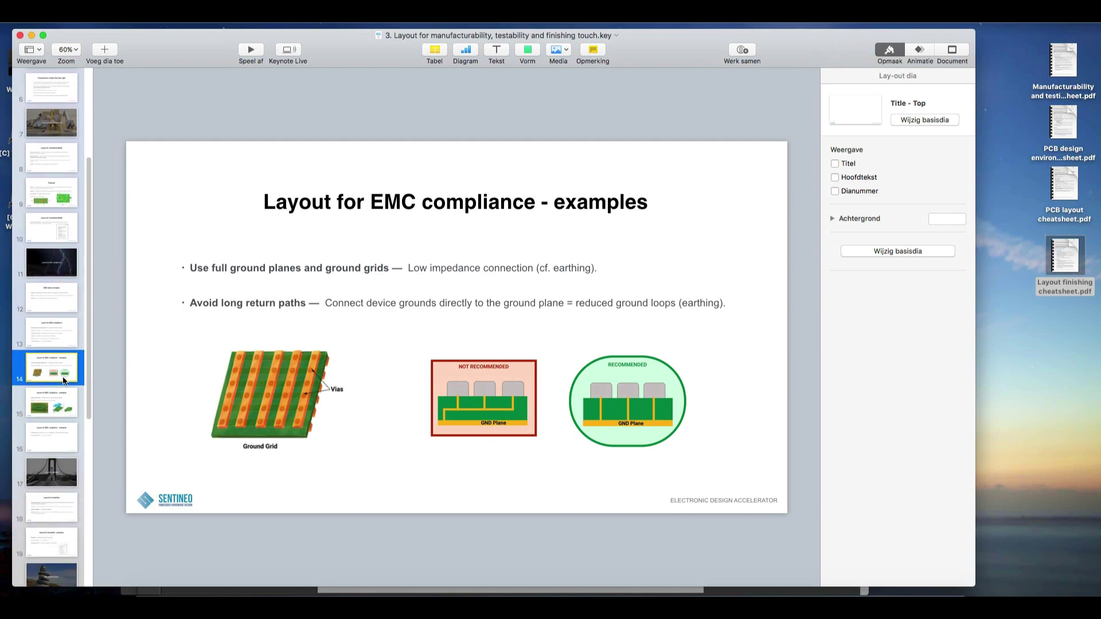
{"action": "left_click", "coordinate": [60, 401]}
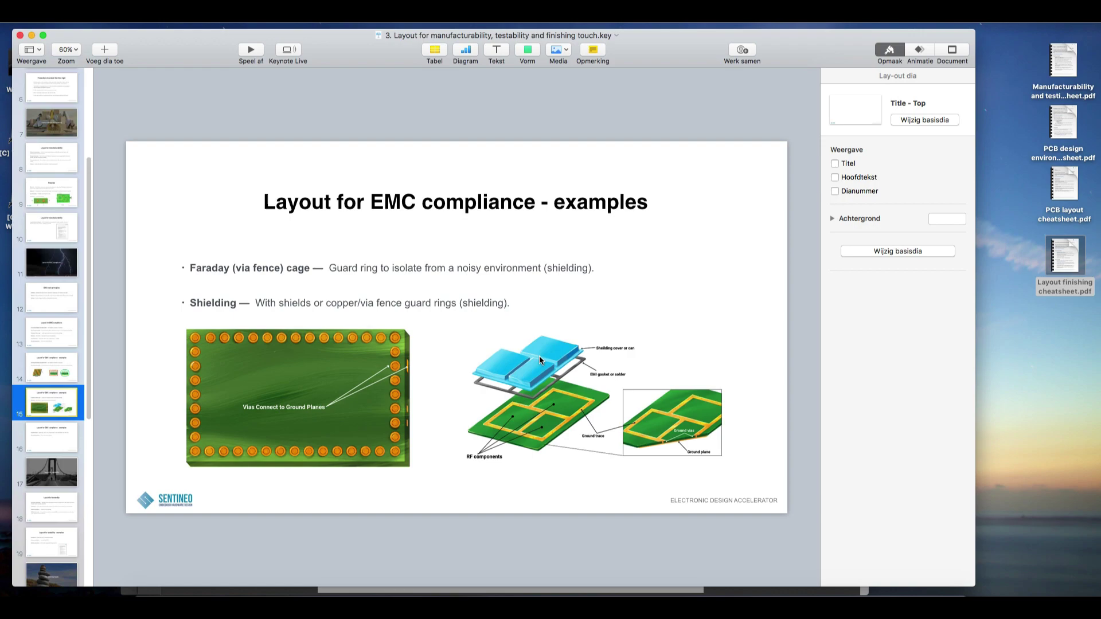
Step: Zoom out on the Smart Traffic Light board, switch to 3D view and tilt it at an angle
{"action": "key", "text": "ctrl+Right"}
{"action": "scroll", "coordinate": [540, 360], "scroll_direction": "down", "scroll_amount": 8, "text": "ctrl"}
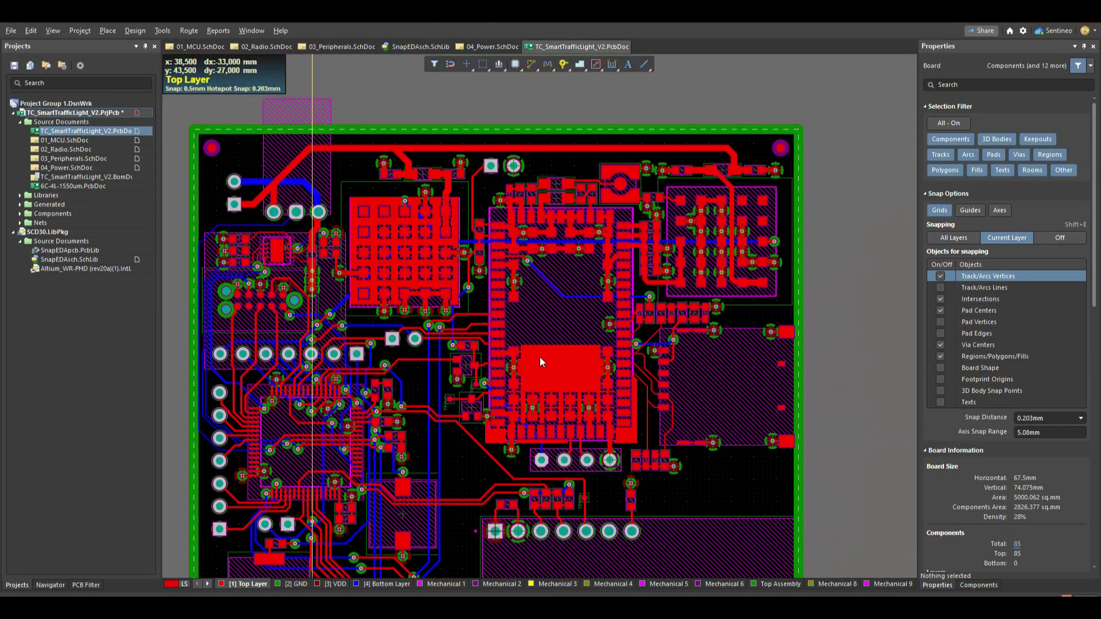
{"action": "key", "text": "3"}
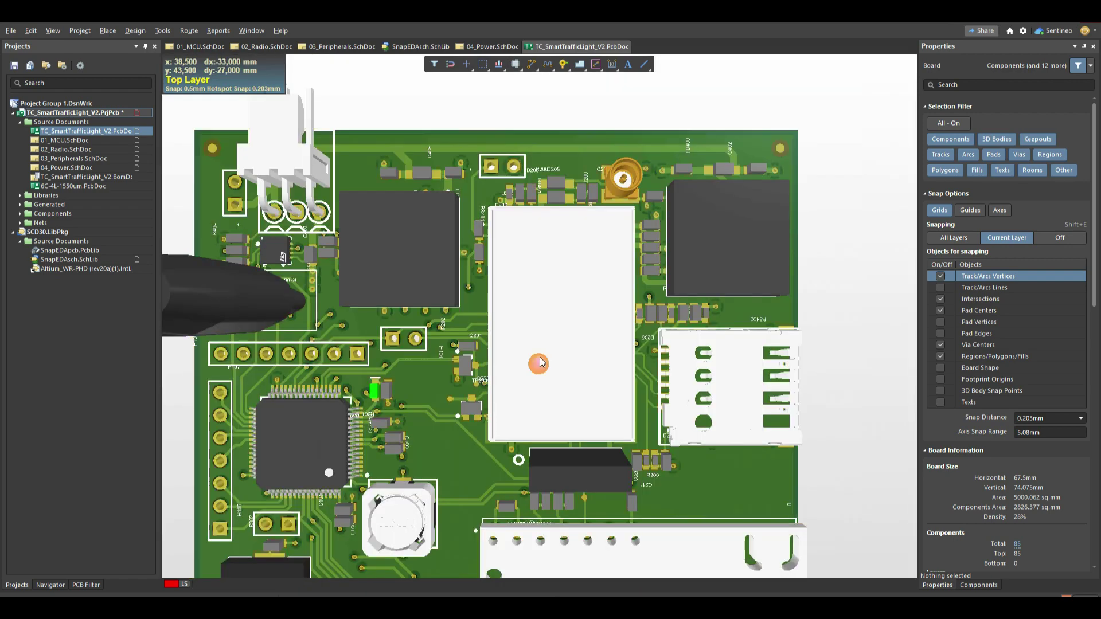
{"action": "right_click_drag", "start_coordinate": [540, 363], "coordinate": [671, 209], "text": "shift"}
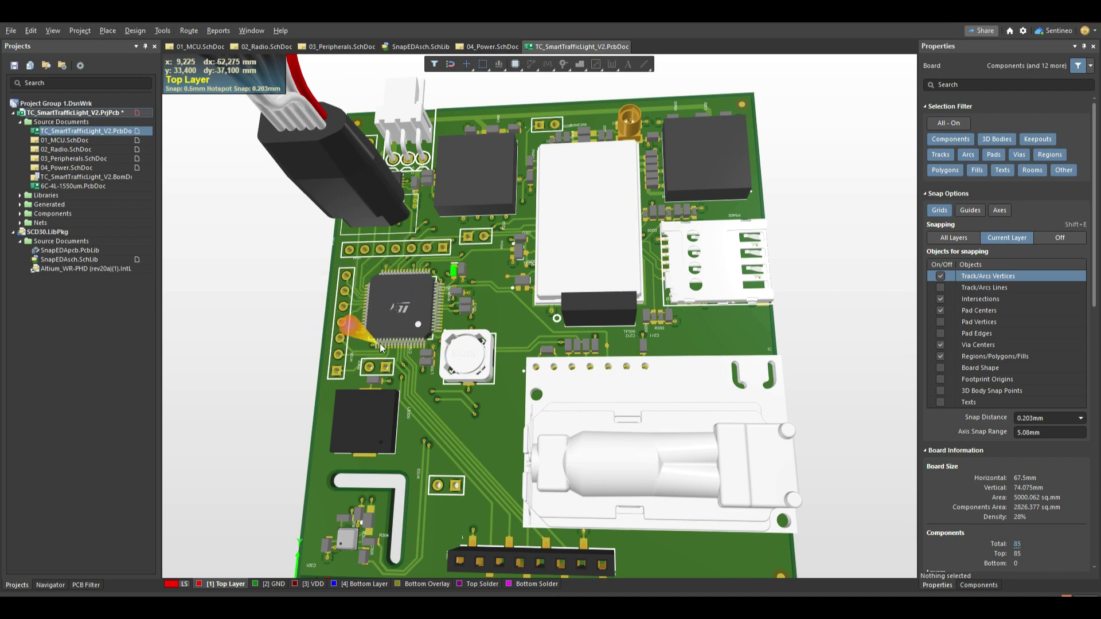
Step: Return the board to the flat 2D layer view and zoom around the layout
{"action": "key", "text": "2"}
{"action": "scroll", "coordinate": [394, 340], "scroll_direction": "up", "scroll_amount": 5, "text": "ctrl"}
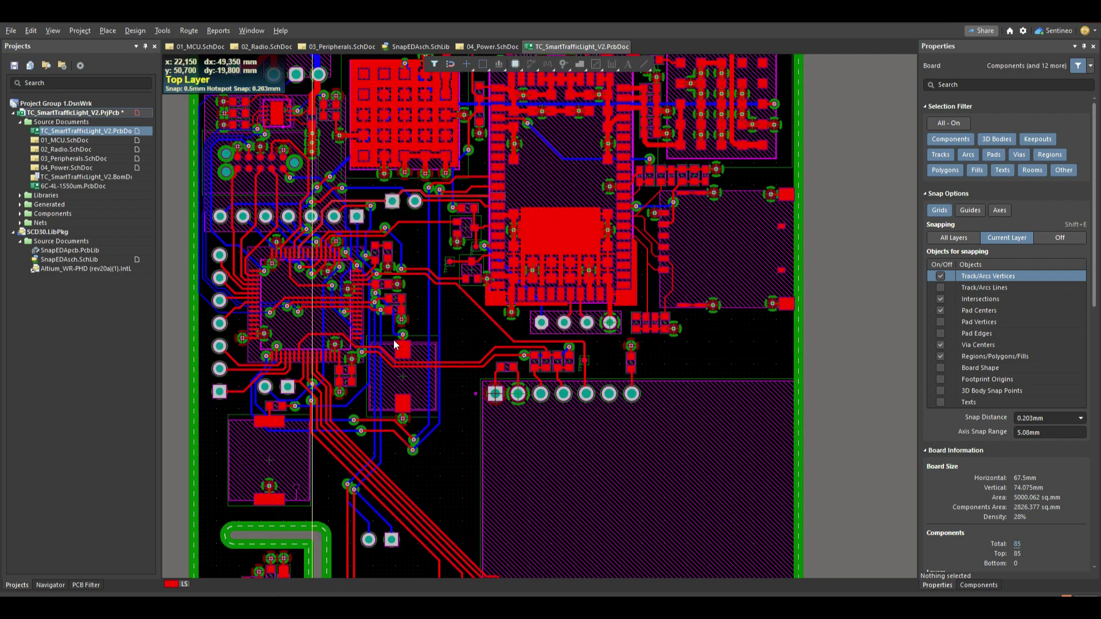
{"action": "scroll", "coordinate": [393, 340], "scroll_direction": "down", "scroll_amount": 1, "text": "ctrl"}
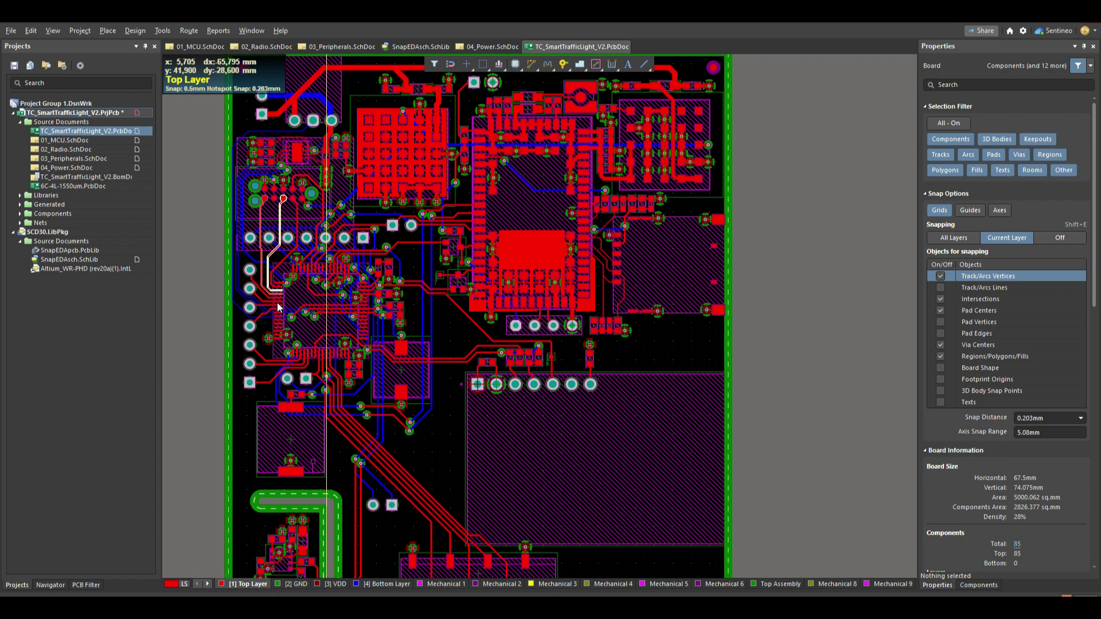
{"action": "scroll", "coordinate": [298, 292], "scroll_direction": "up", "scroll_amount": 3}
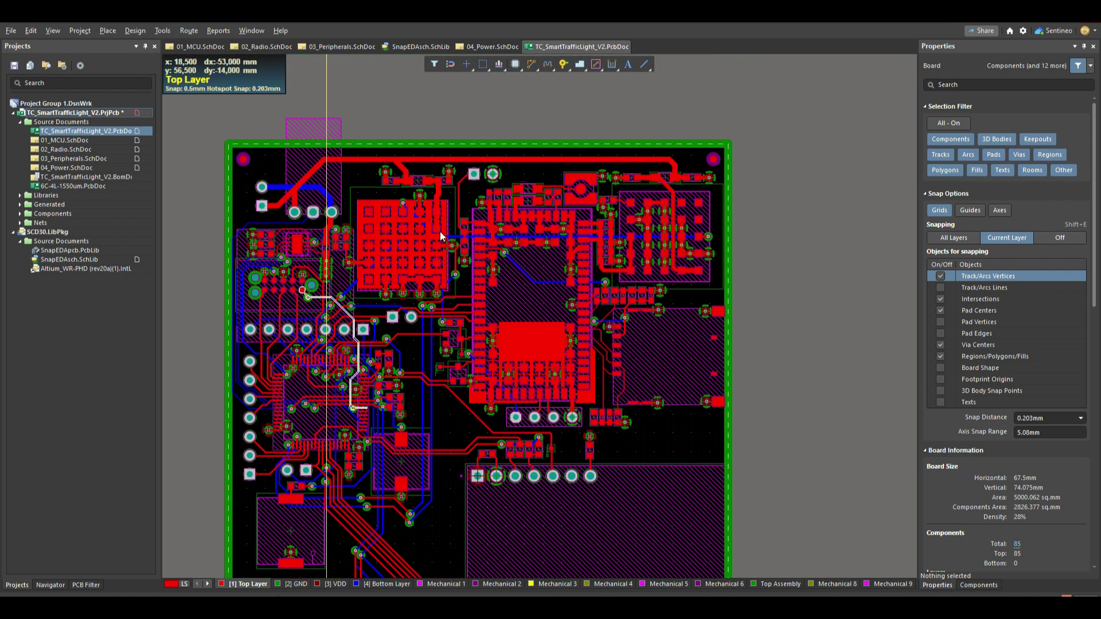
{"action": "scroll", "coordinate": [454, 201], "scroll_direction": "up", "scroll_amount": 2, "text": "ctrl"}
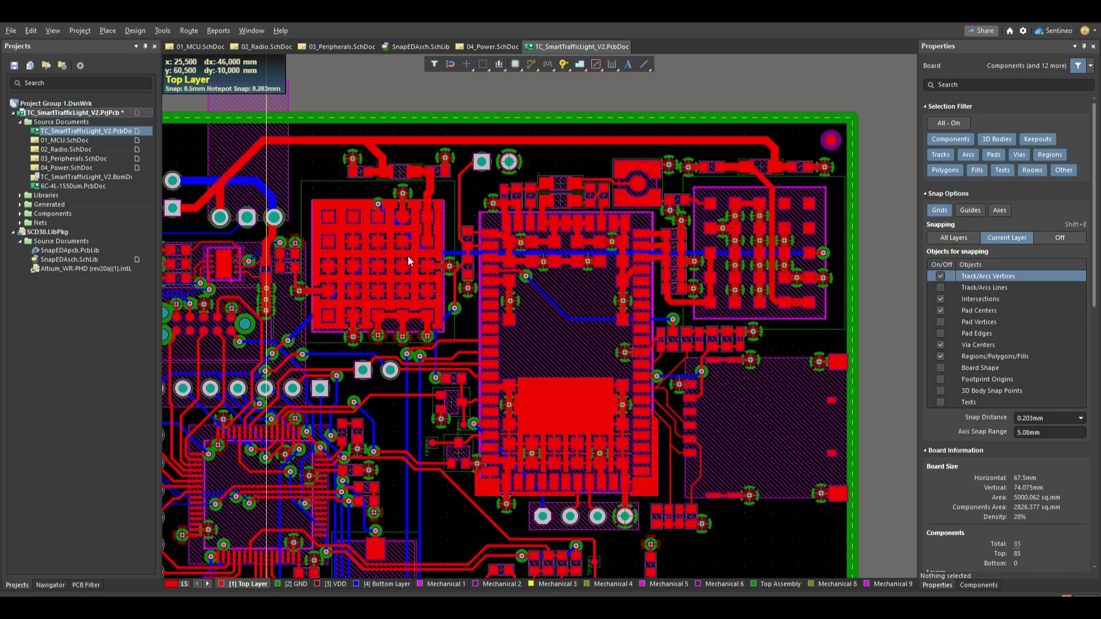
{"action": "scroll", "coordinate": [394, 274], "scroll_direction": "down", "scroll_amount": 2, "text": "ctrl"}
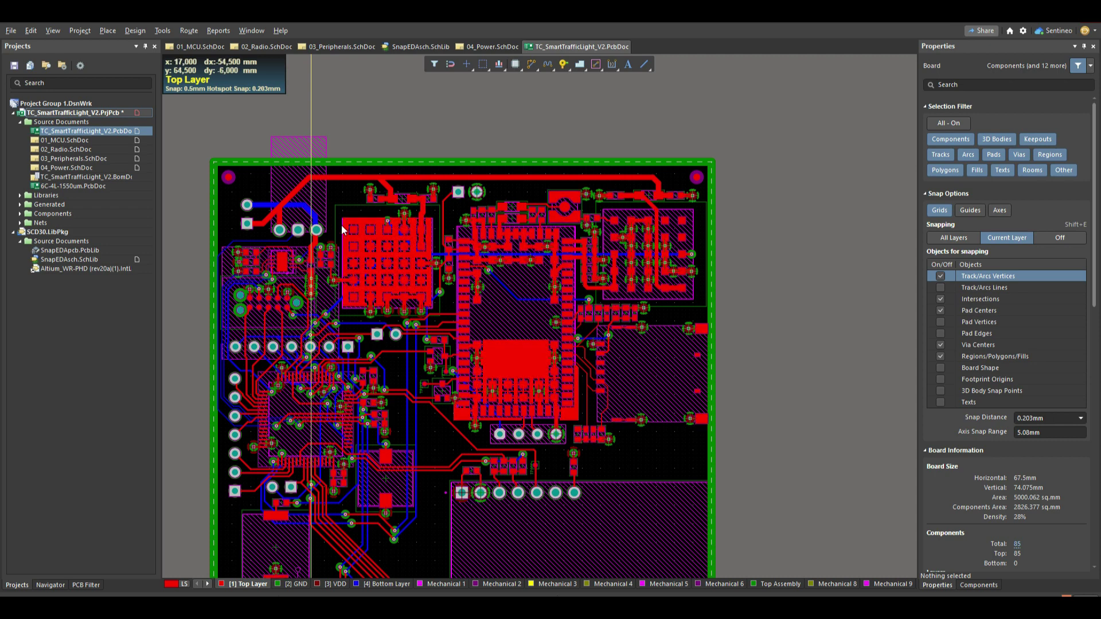
{"action": "scroll", "coordinate": [342, 223], "scroll_direction": "down", "scroll_amount": 3}
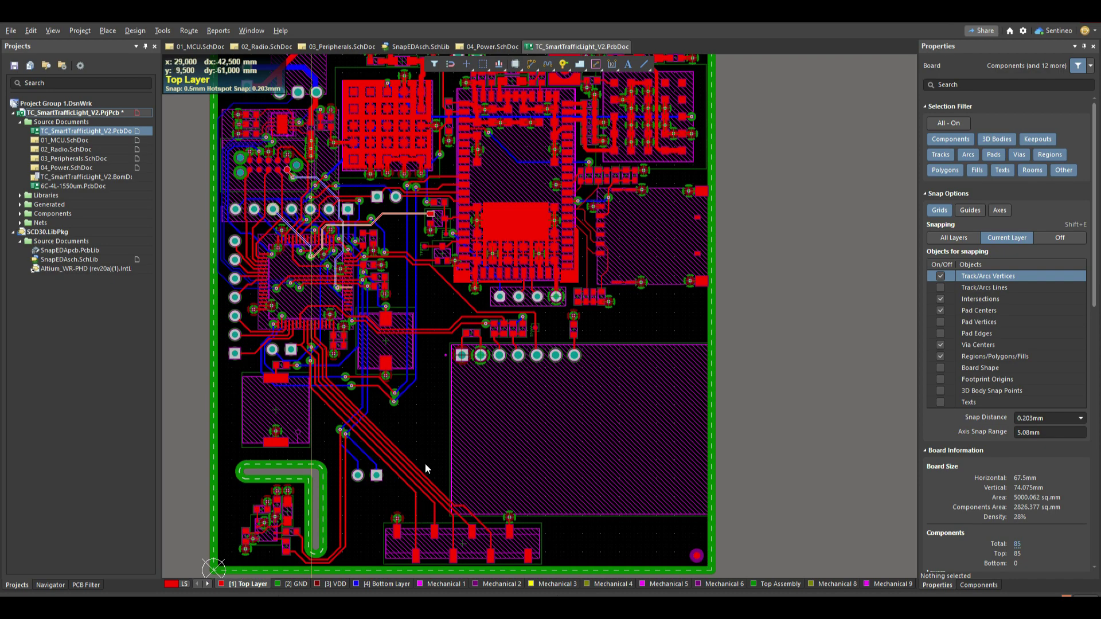
Step: Open Keynote slide 16 on the four-layer stack-up and decoupling capacitors
{"action": "scroll", "coordinate": [414, 435], "scroll_direction": "up", "scroll_amount": 1}
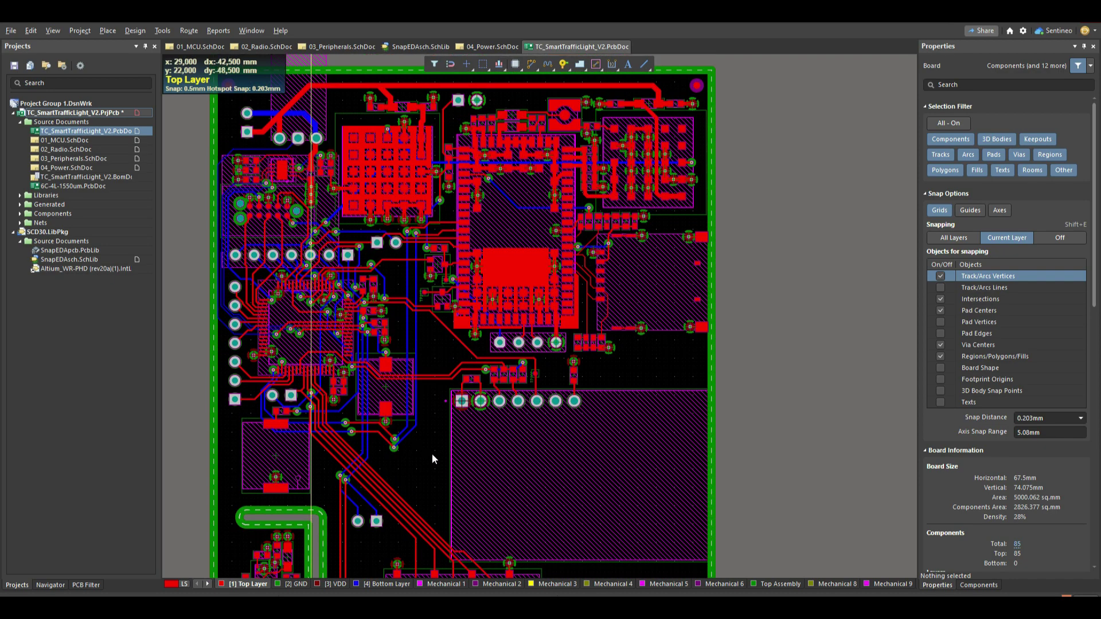
{"action": "key", "text": "ctrl+Left"}
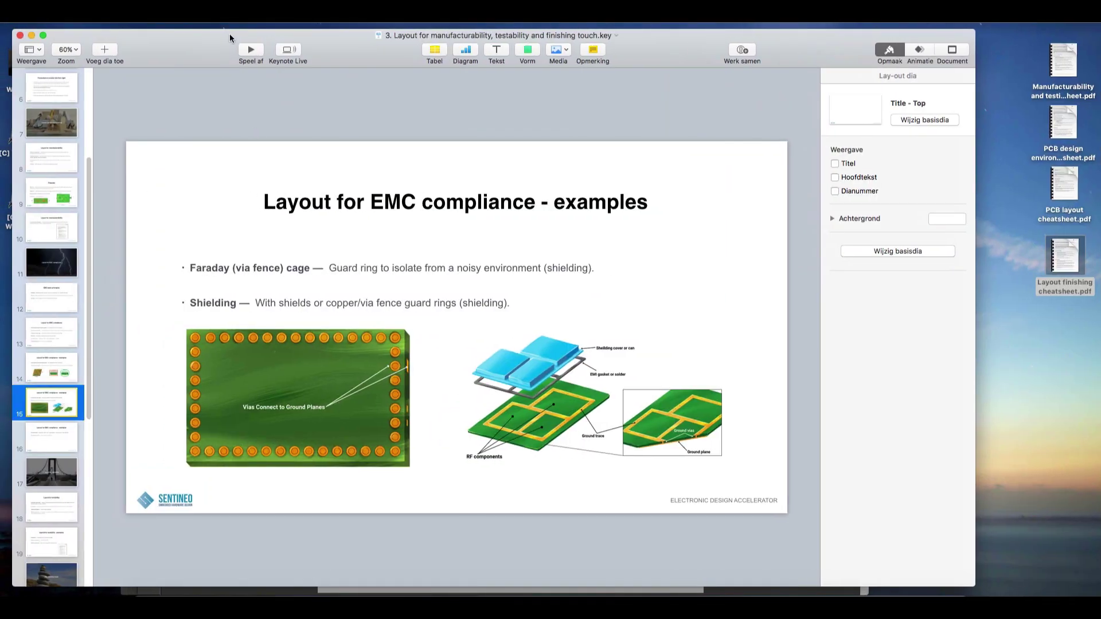
{"action": "left_click", "coordinate": [63, 431]}
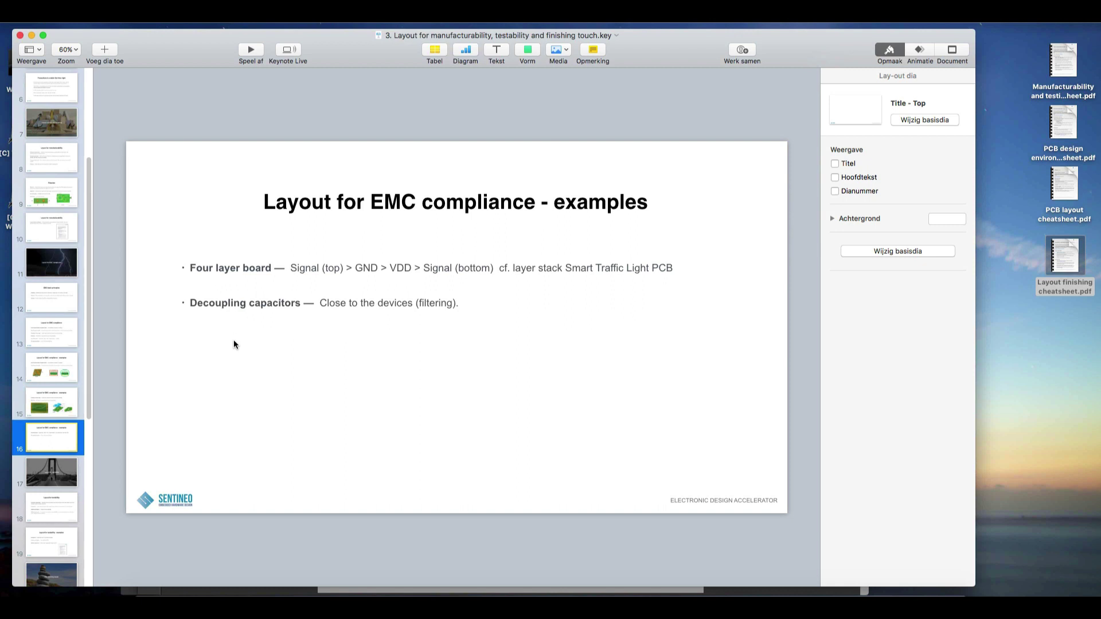
Step: Step through the GND, VDD and Bottom Layer tabs in turn, finishing on the Top Layer
{"action": "key", "text": "ctrl+Right"}
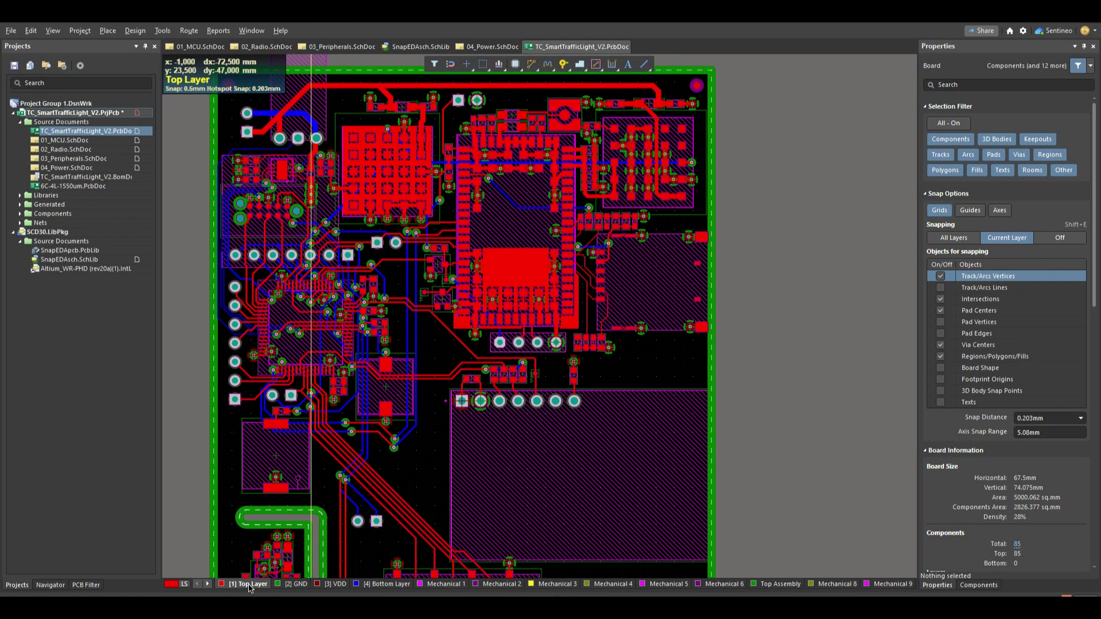
{"action": "left_click", "coordinate": [289, 585]}
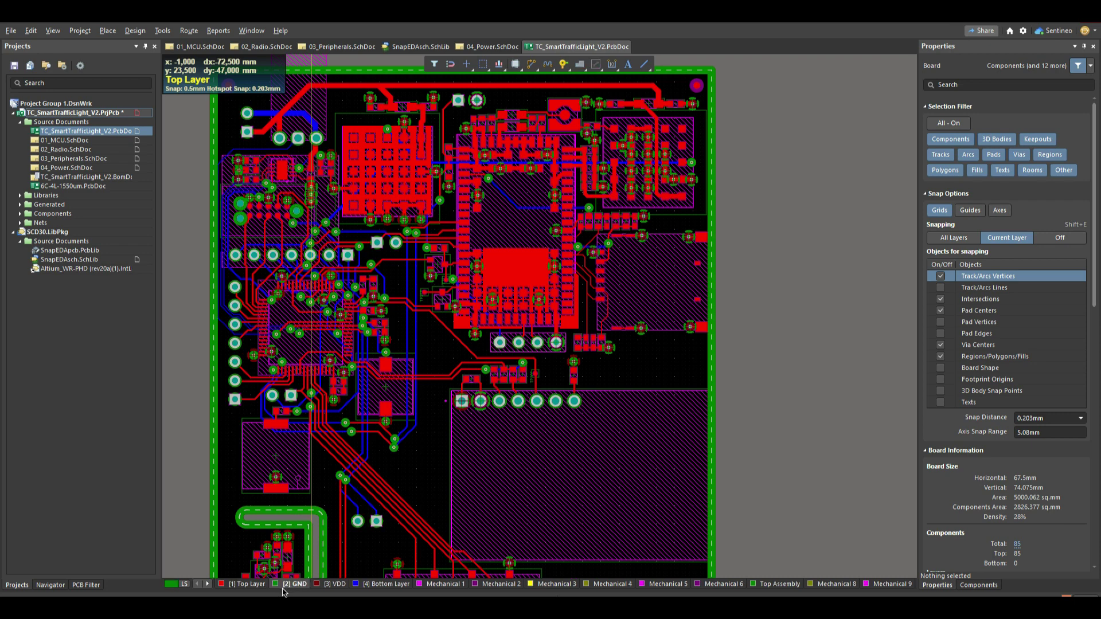
{"action": "left_click", "coordinate": [333, 585]}
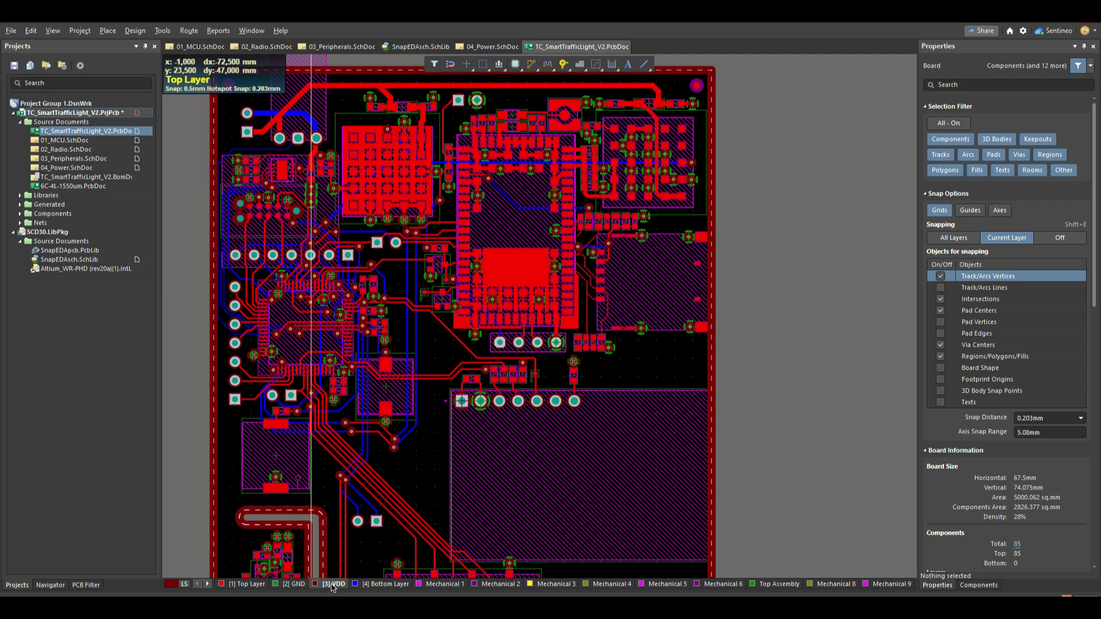
{"action": "left_click", "coordinate": [378, 585]}
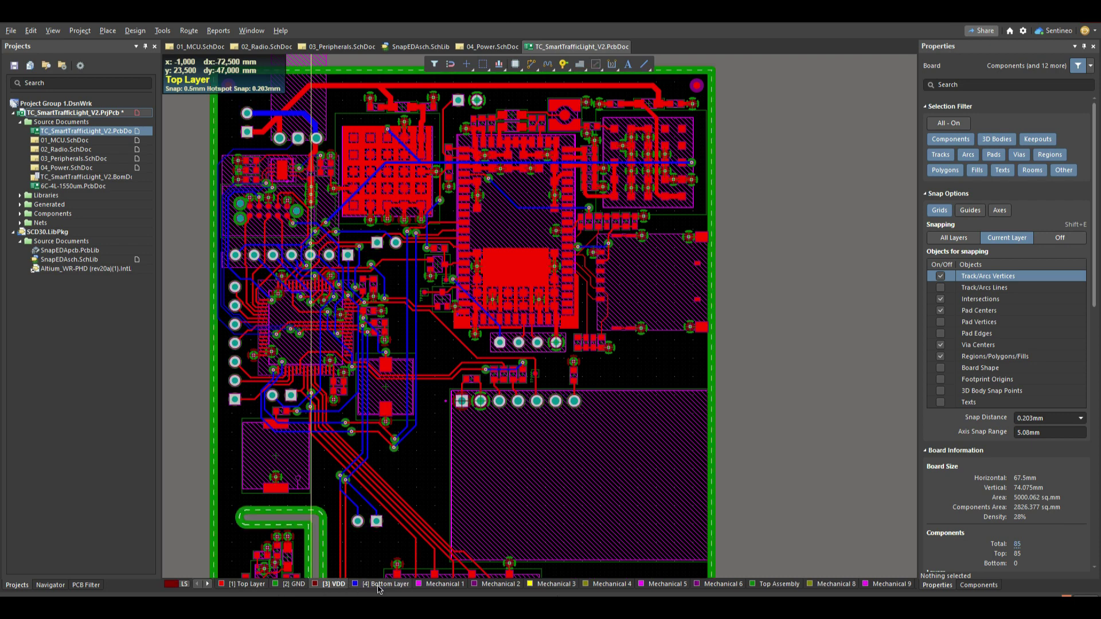
{"action": "left_click", "coordinate": [329, 585]}
{"action": "left_click", "coordinate": [294, 585]}
{"action": "left_click", "coordinate": [244, 586]}
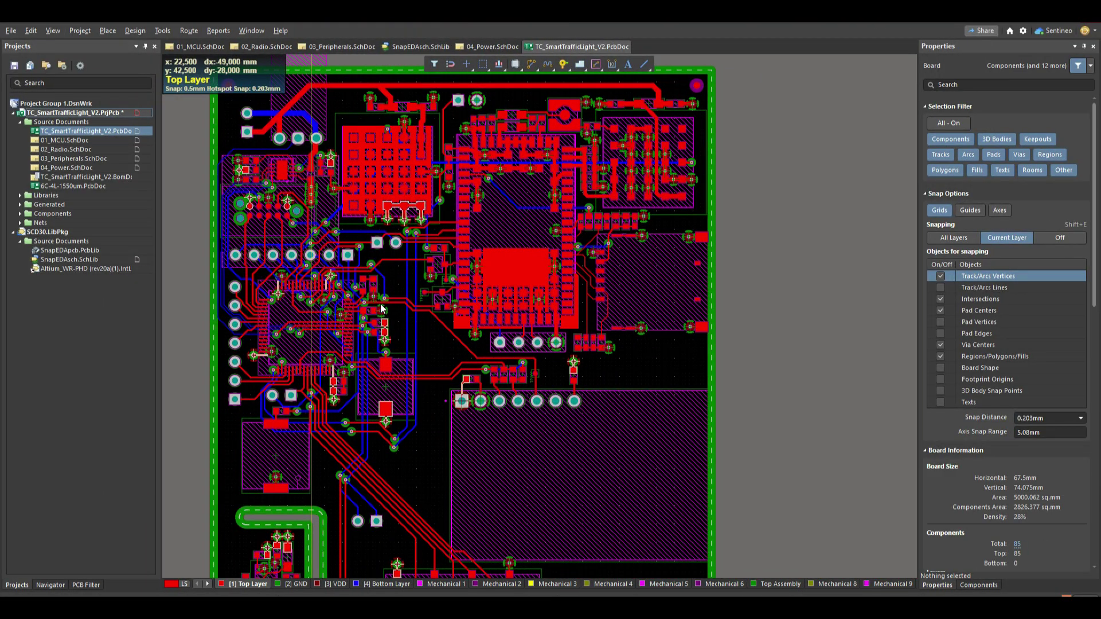
{"action": "scroll", "coordinate": [459, 307], "scroll_direction": "up", "scroll_amount": 3, "text": "ctrl"}
{"action": "right_click_drag", "start_coordinate": [460, 315], "coordinate": [358, 446]}
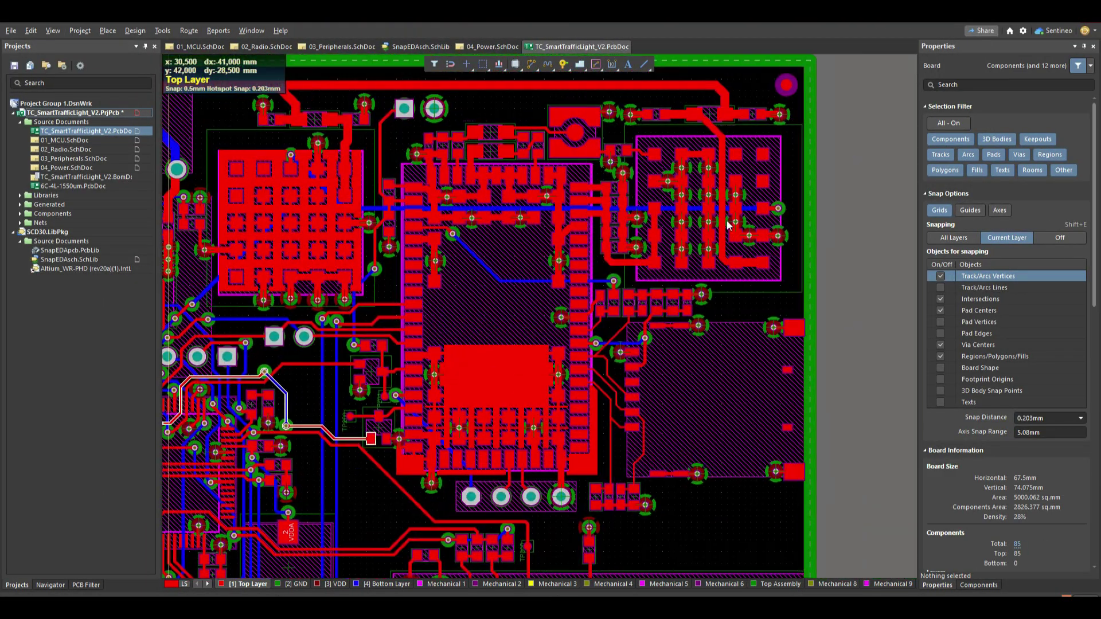
{"action": "scroll", "coordinate": [628, 229], "scroll_direction": "up", "scroll_amount": 4, "text": "ctrl"}
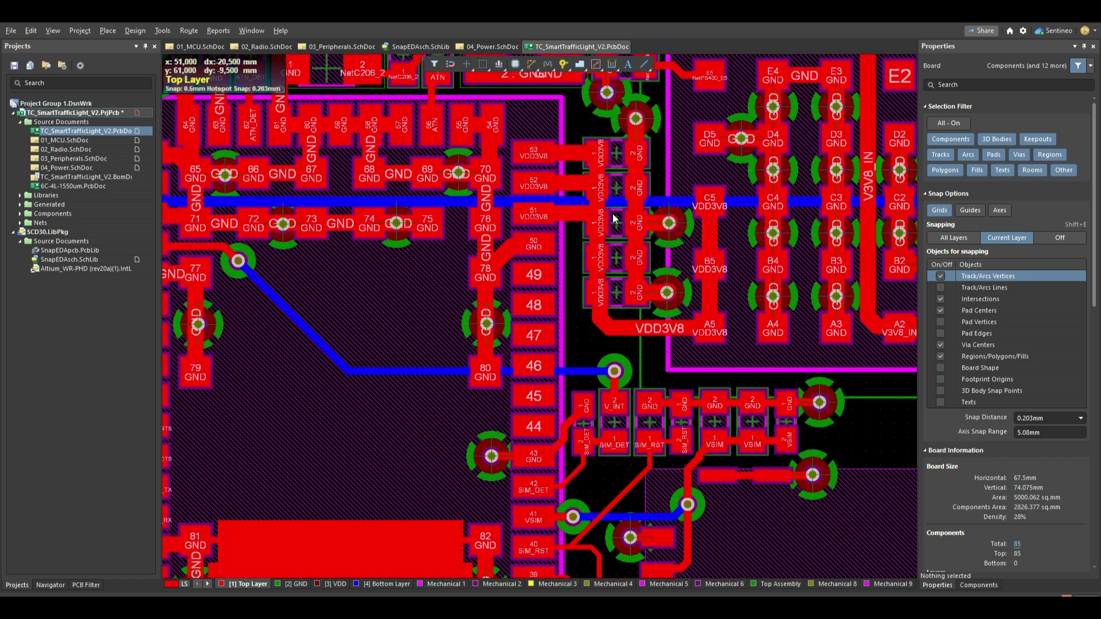
{"action": "scroll", "coordinate": [613, 218], "scroll_direction": "up", "scroll_amount": 1, "text": "ctrl"}
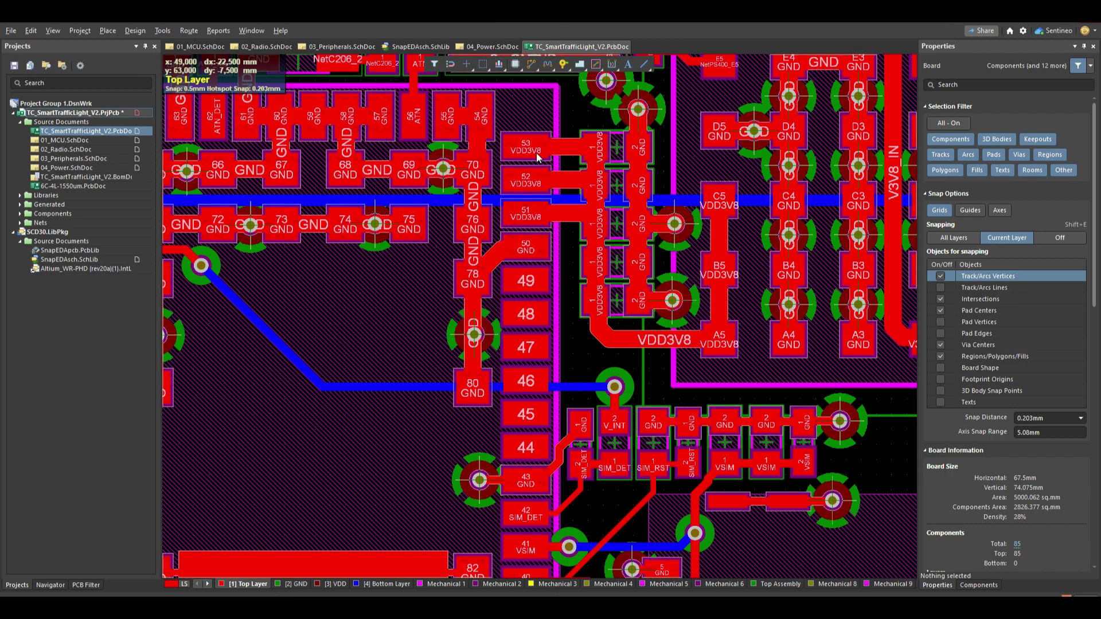
{"action": "scroll", "coordinate": [594, 200], "scroll_direction": "down", "scroll_amount": 4, "text": "ctrl"}
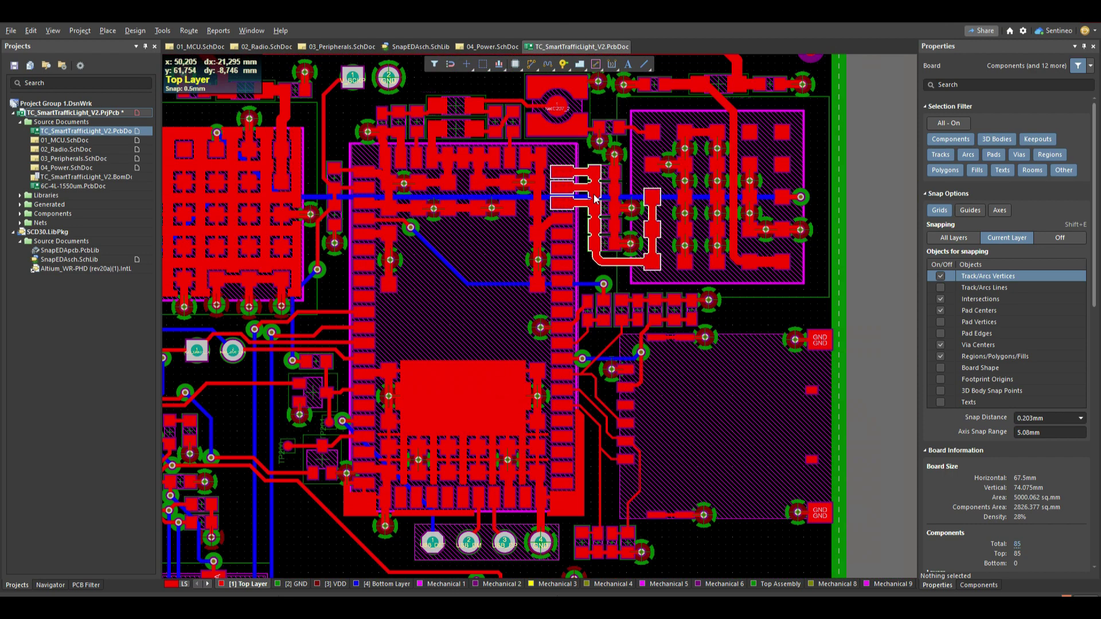
{"action": "scroll", "coordinate": [514, 275], "scroll_direction": "left", "scroll_amount": 5, "text": "shift"}
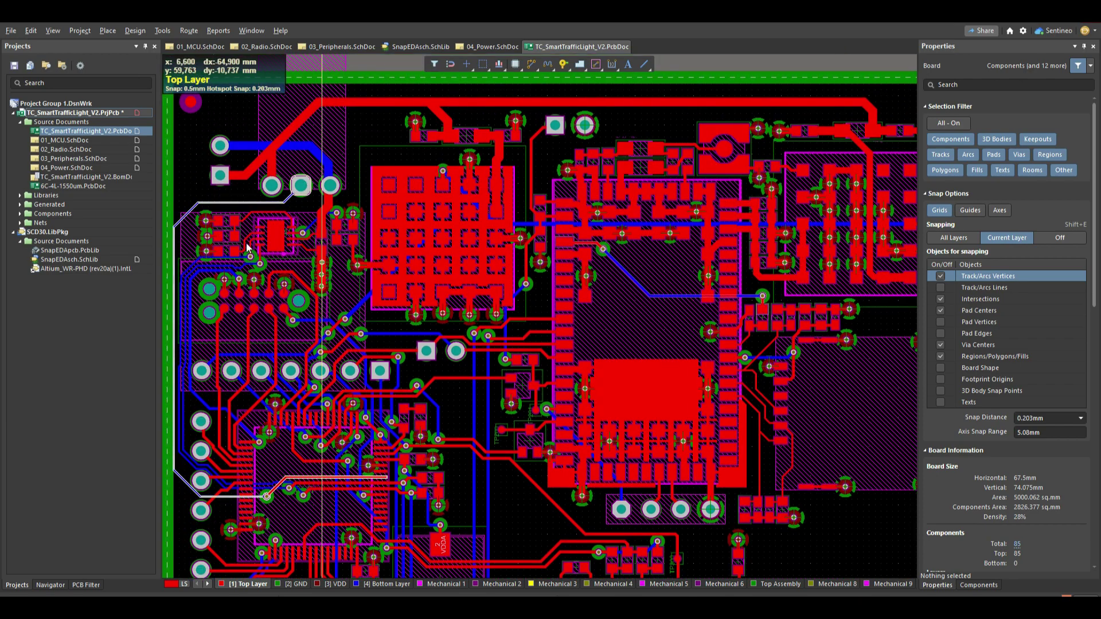
{"action": "scroll", "coordinate": [281, 287], "scroll_direction": "up", "scroll_amount": 1, "text": "ctrl"}
{"action": "scroll", "coordinate": [321, 293], "scroll_direction": "down", "scroll_amount": 4}
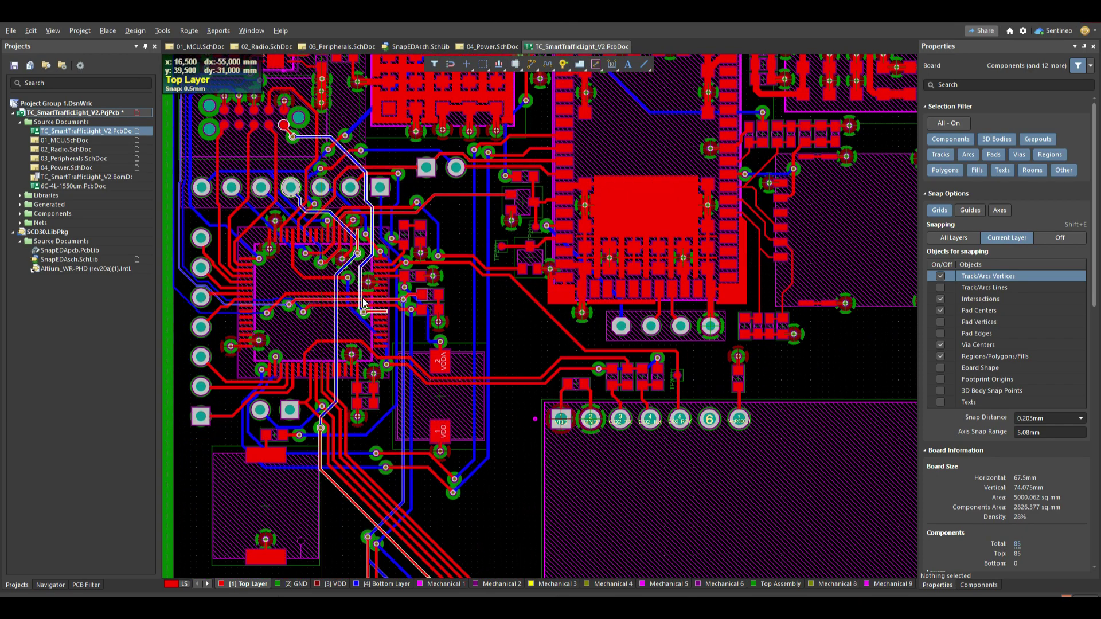
{"action": "scroll", "coordinate": [362, 298], "scroll_direction": "up", "scroll_amount": 3, "text": "ctrl"}
{"action": "scroll", "coordinate": [362, 299], "scroll_direction": "up", "scroll_amount": 1, "text": "ctrl"}
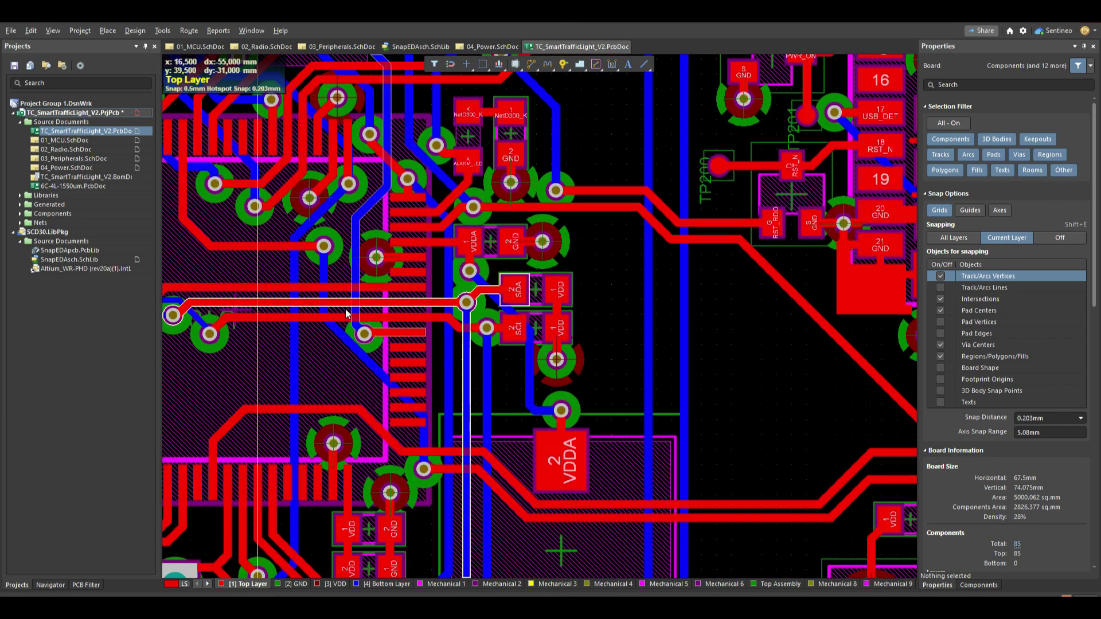
{"action": "right_click_drag", "start_coordinate": [363, 302], "coordinate": [468, 262]}
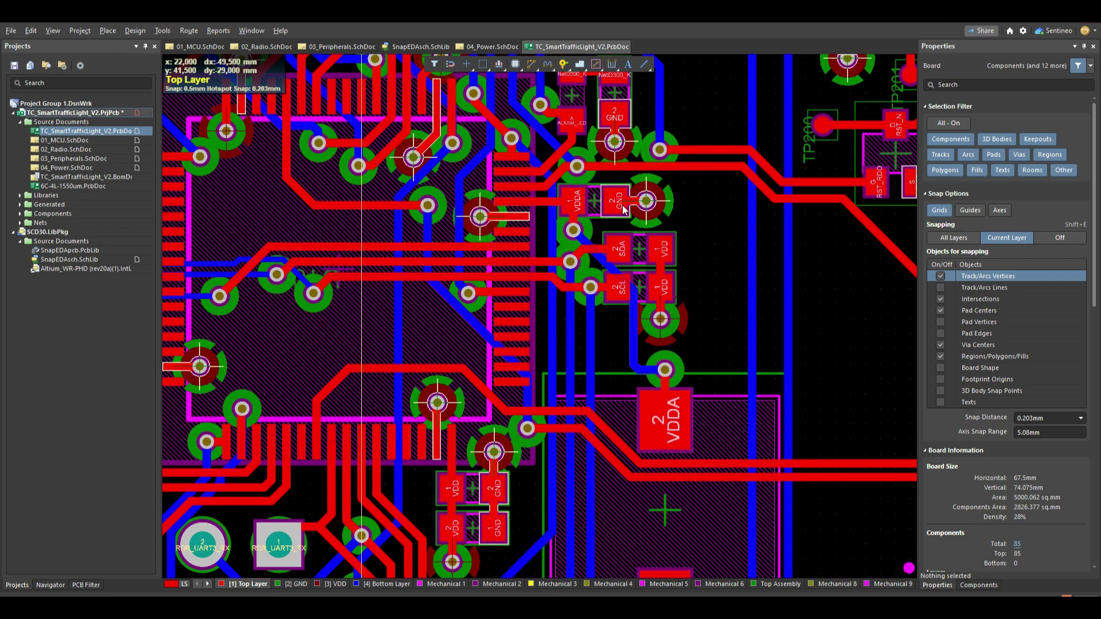
{"action": "scroll", "coordinate": [596, 203], "scroll_direction": "up", "scroll_amount": 1, "text": "ctrl"}
{"action": "scroll", "coordinate": [590, 201], "scroll_direction": "down", "scroll_amount": 2, "text": "ctrl"}
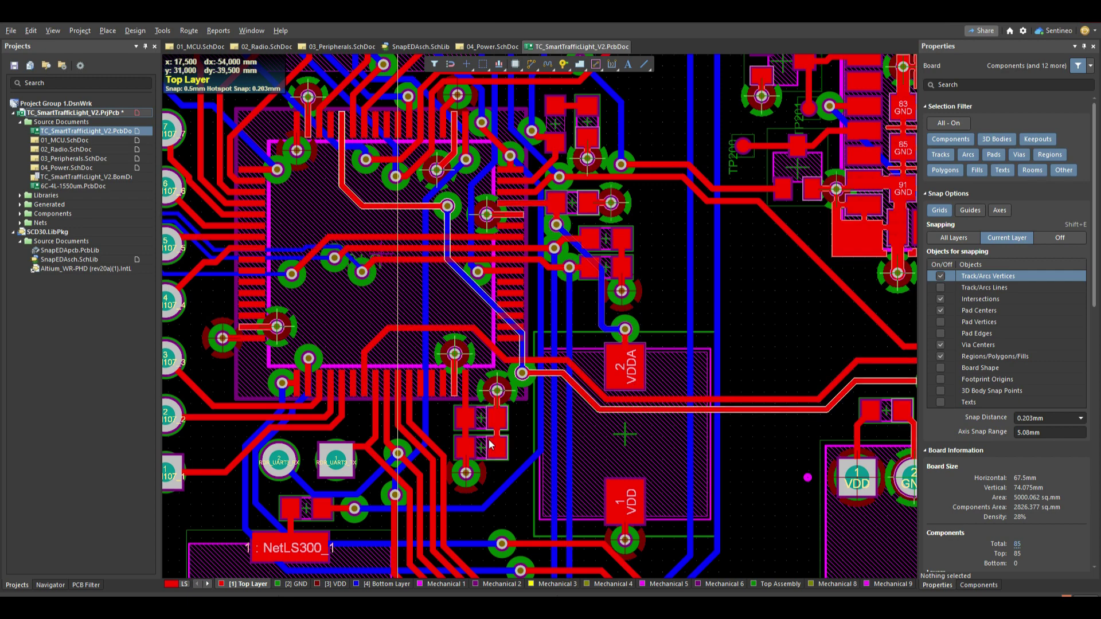
{"action": "scroll", "coordinate": [489, 439], "scroll_direction": "up", "scroll_amount": 2, "text": "ctrl"}
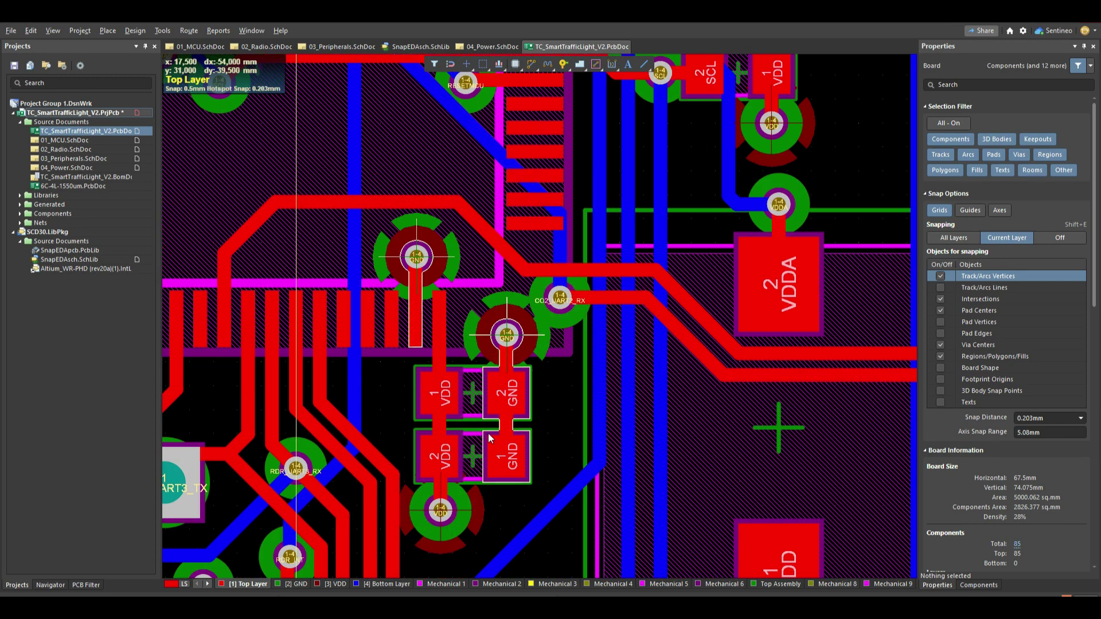
{"action": "scroll", "coordinate": [482, 433], "scroll_direction": "up", "scroll_amount": 2, "text": "ctrl"}
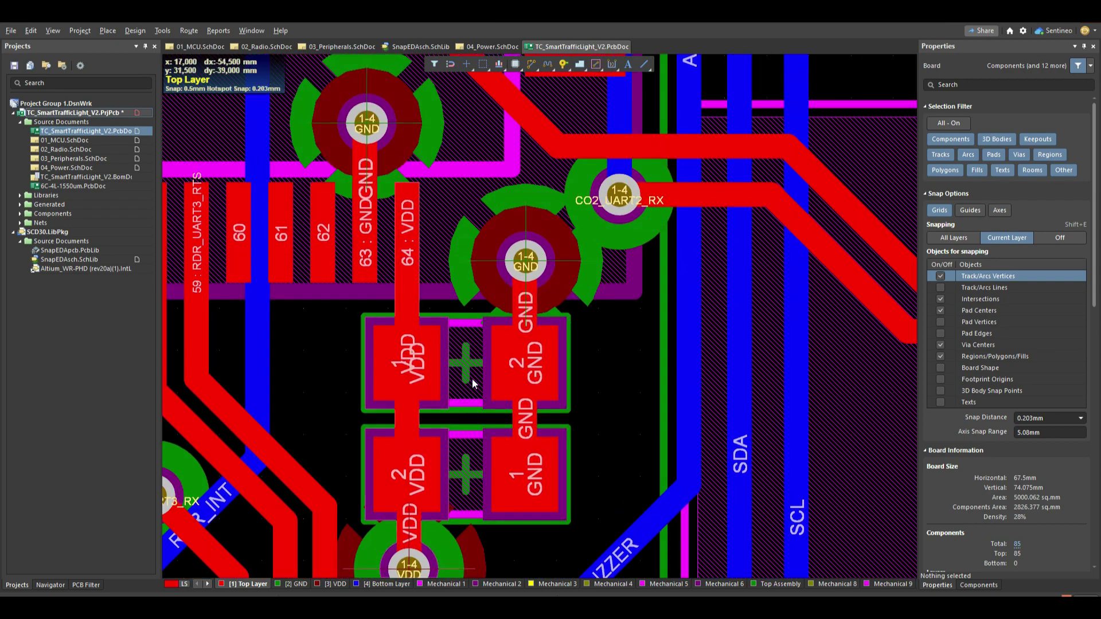
{"action": "scroll", "coordinate": [475, 381], "scroll_direction": "down", "scroll_amount": 5, "text": "ctrl"}
{"action": "scroll", "coordinate": [479, 383], "scroll_direction": "up", "scroll_amount": 2, "text": "ctrl"}
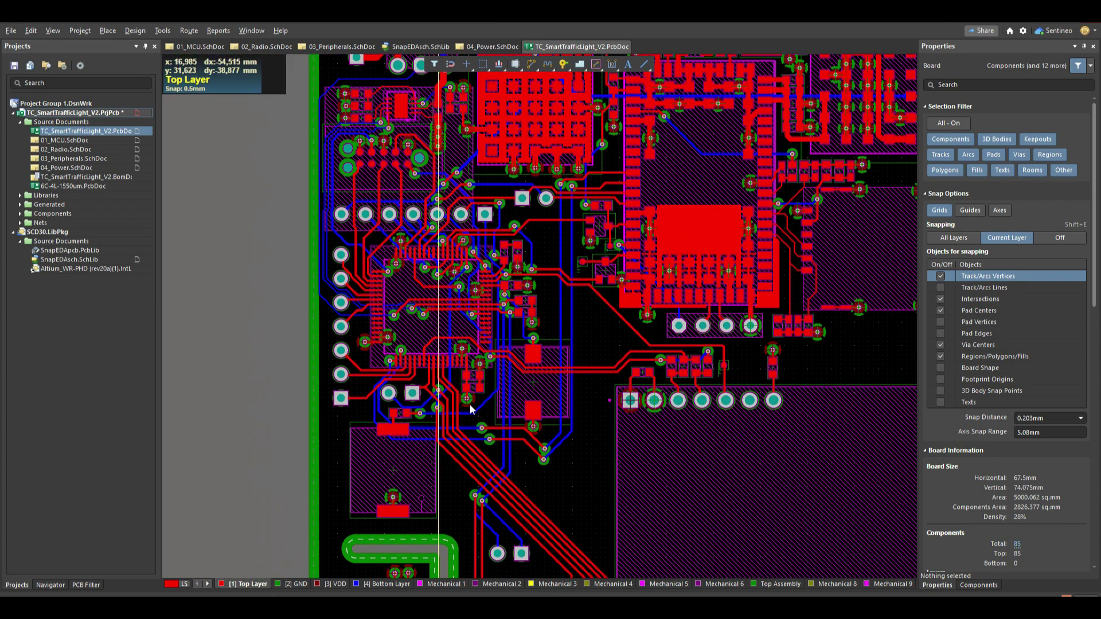
{"action": "right_click_drag", "start_coordinate": [481, 383], "coordinate": [490, 274]}
{"action": "scroll", "coordinate": [401, 539], "scroll_direction": "up", "scroll_amount": 4, "text": "ctrl"}
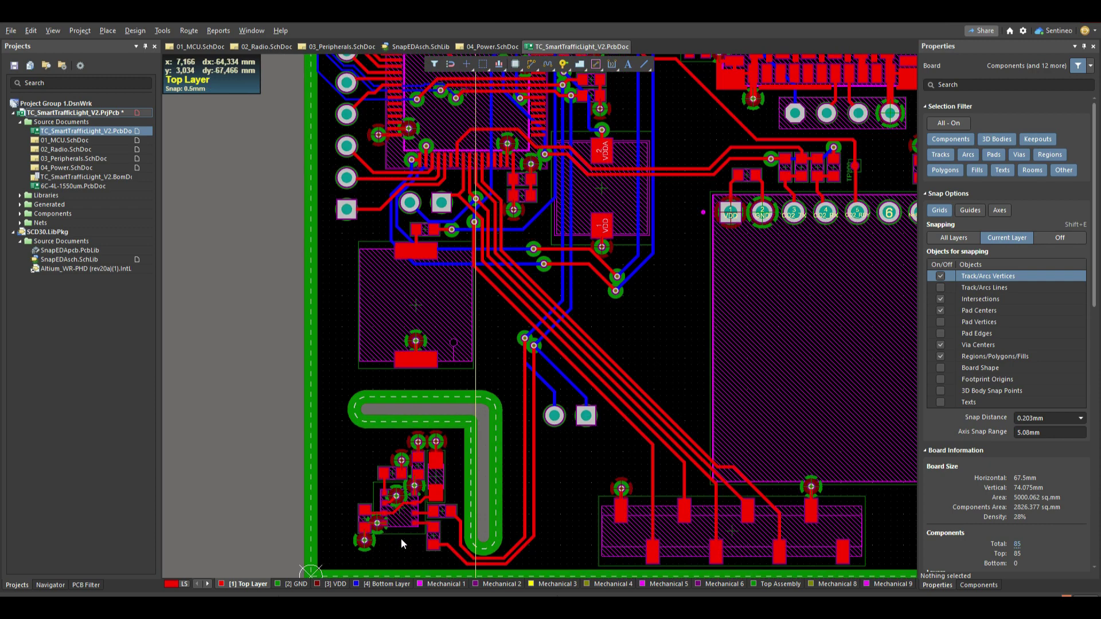
{"action": "scroll", "coordinate": [402, 538], "scroll_direction": "up", "scroll_amount": 1, "text": "ctrl"}
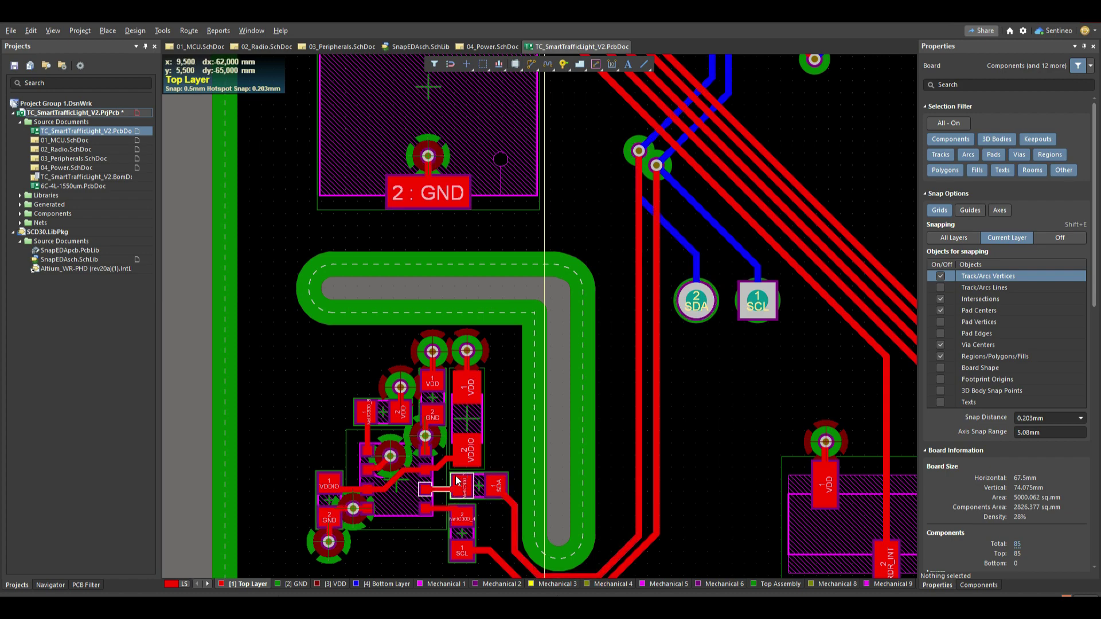
{"action": "scroll", "coordinate": [444, 488], "scroll_direction": "down", "scroll_amount": 3, "text": "ctrl"}
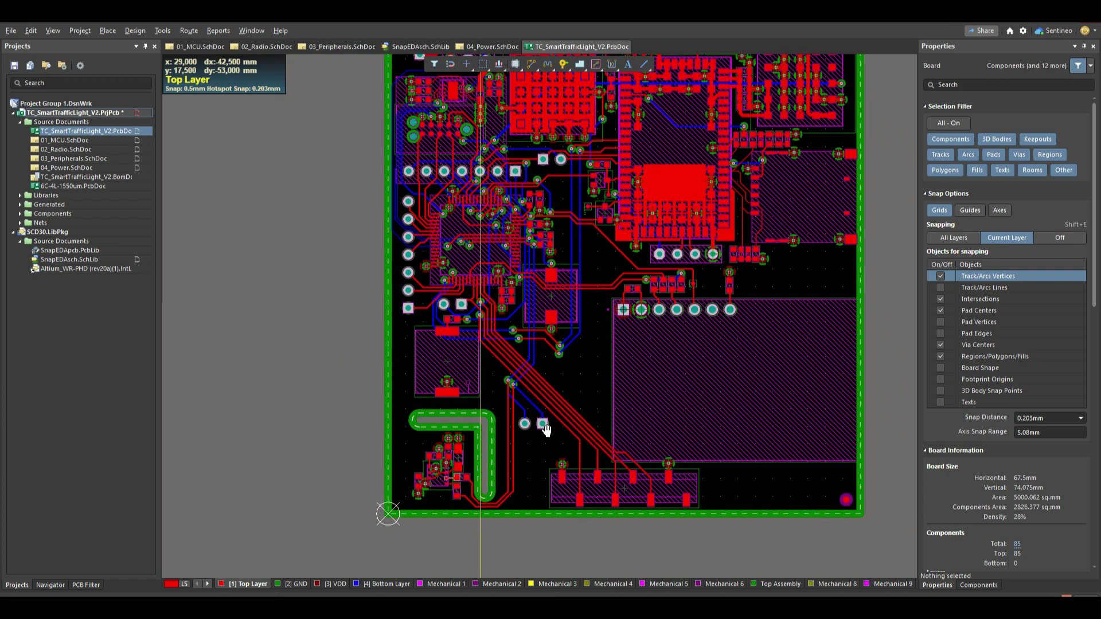
{"action": "right_click_drag", "start_coordinate": [533, 421], "coordinate": [519, 455]}
Step: Switch back to Keynote's slide 16 on the Signal, GND, VDD, Signal four-layer stack
{"action": "key", "text": "ctrl+Left"}
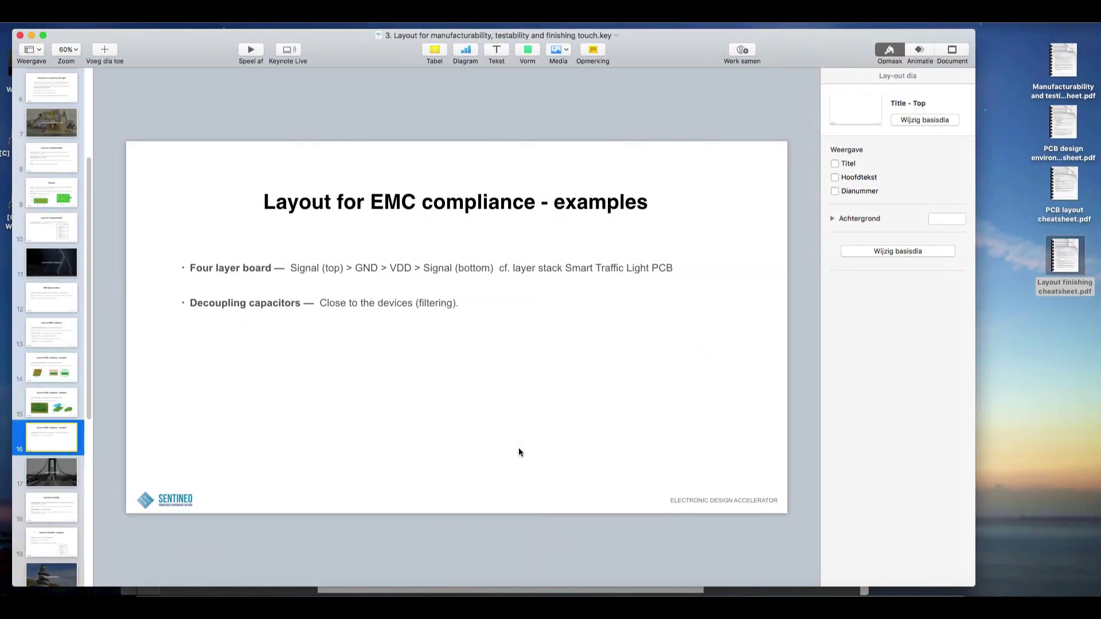